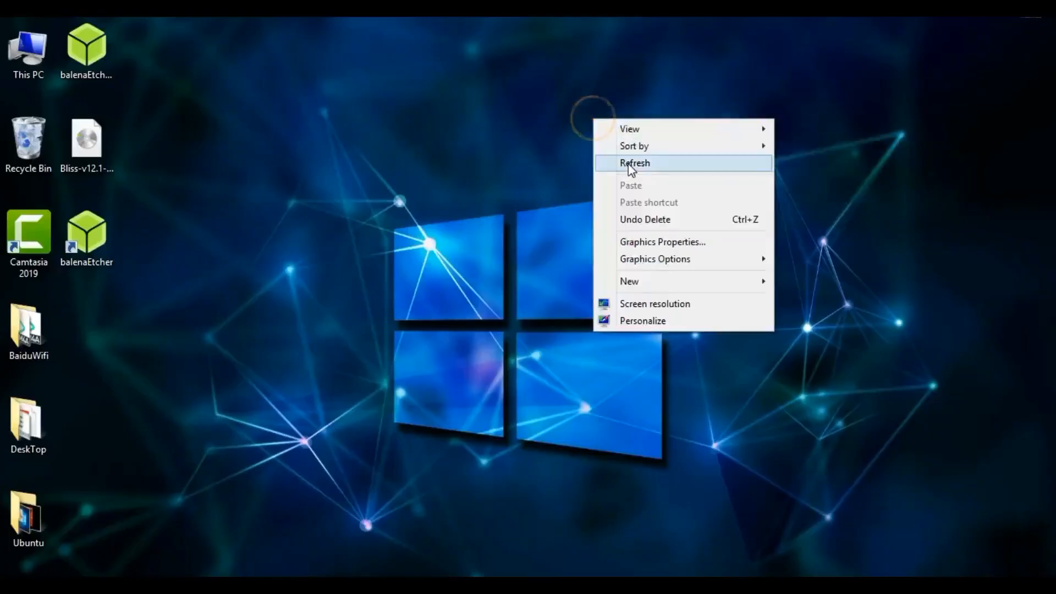
Refresh the desktop and try to quick-format Removable Disk (H:) from This PC with the default FAT file system
click(628, 160)
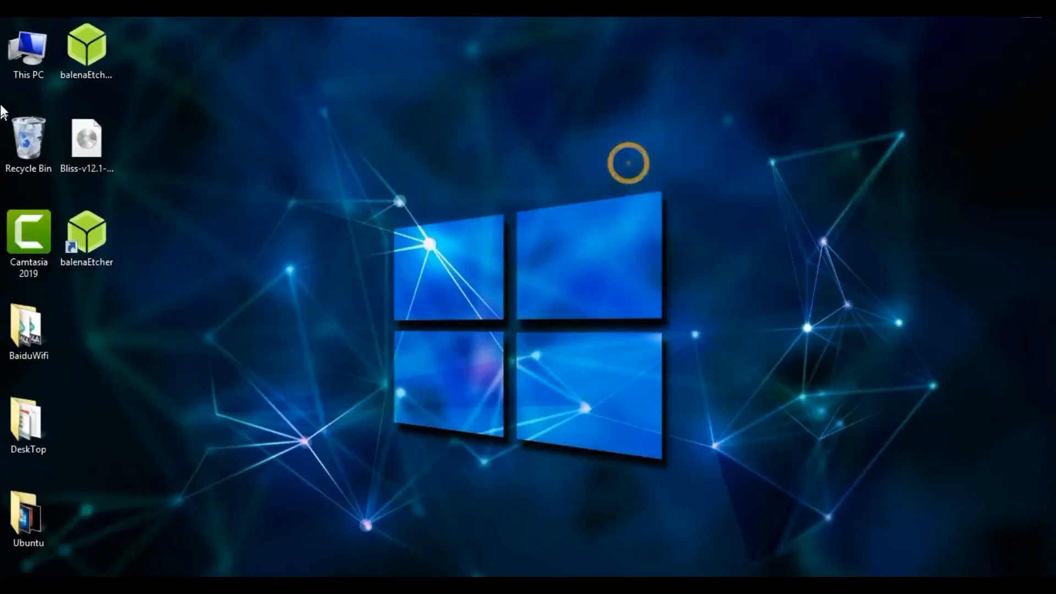
double_click(27, 50)
double_click(701, 74)
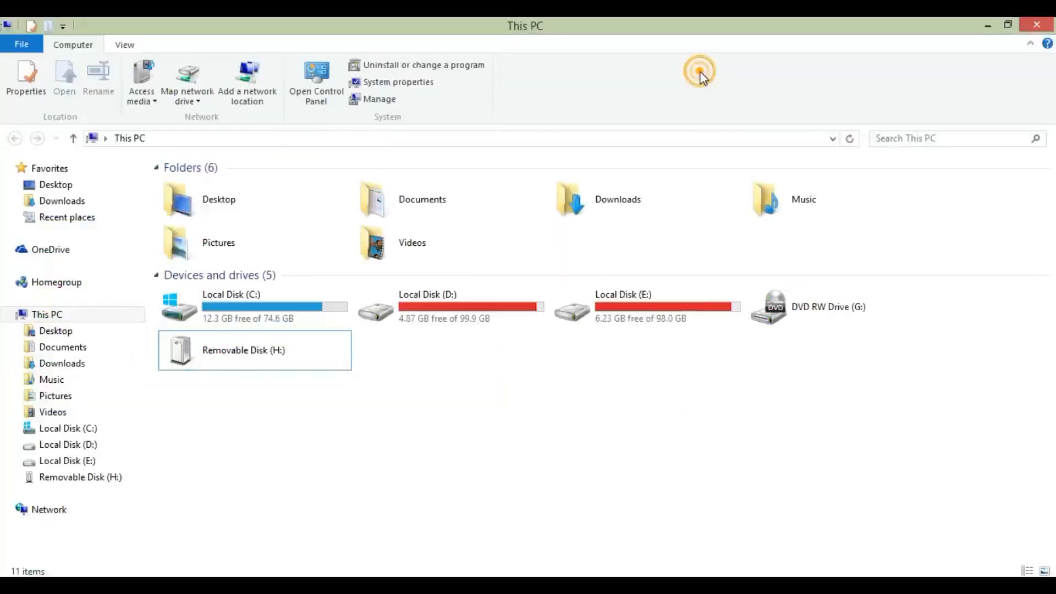
right_click(247, 352)
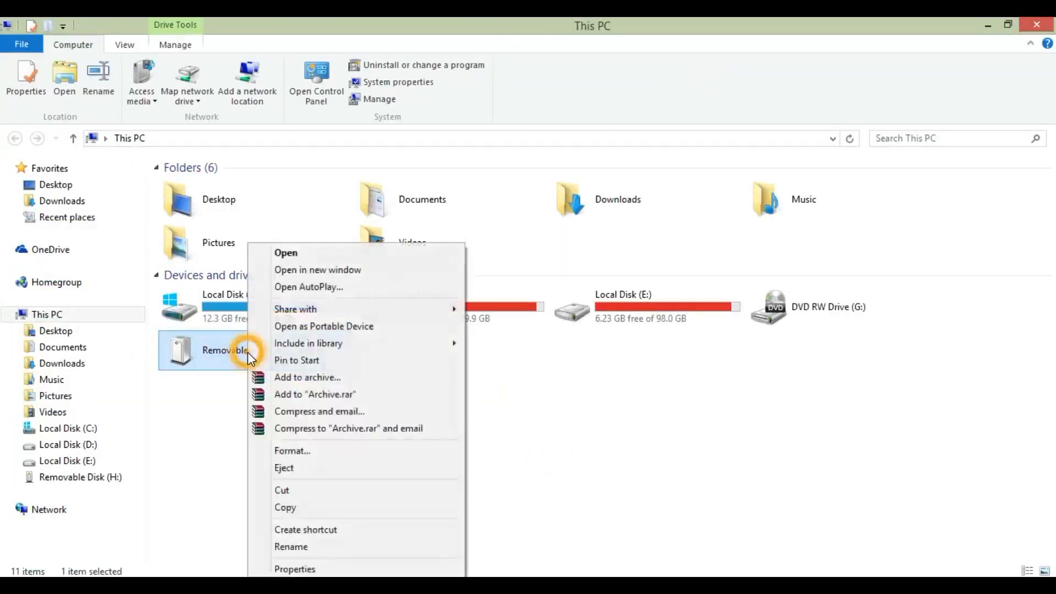
click(306, 450)
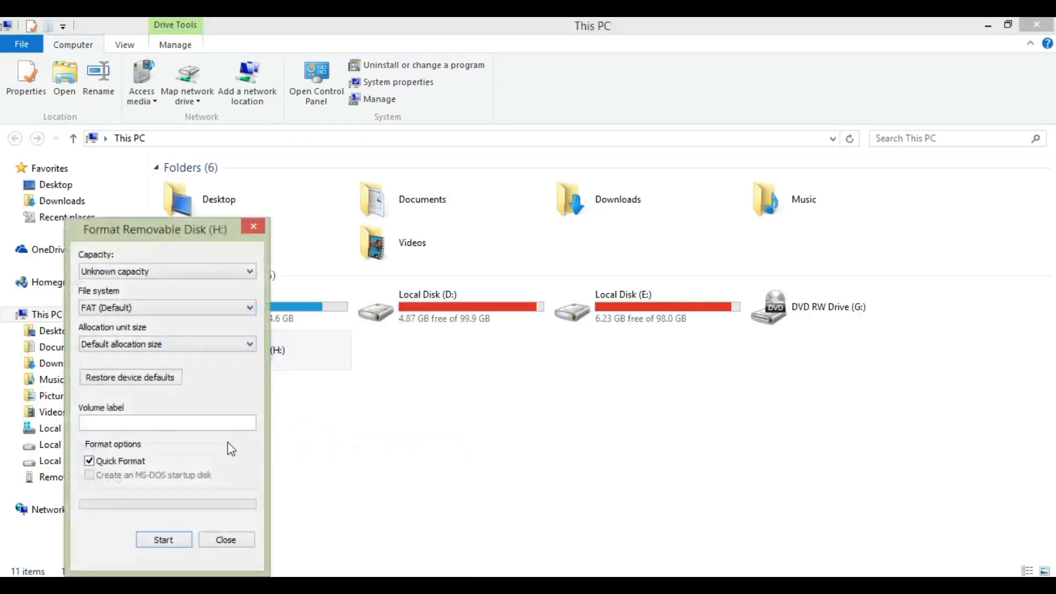
click(180, 539)
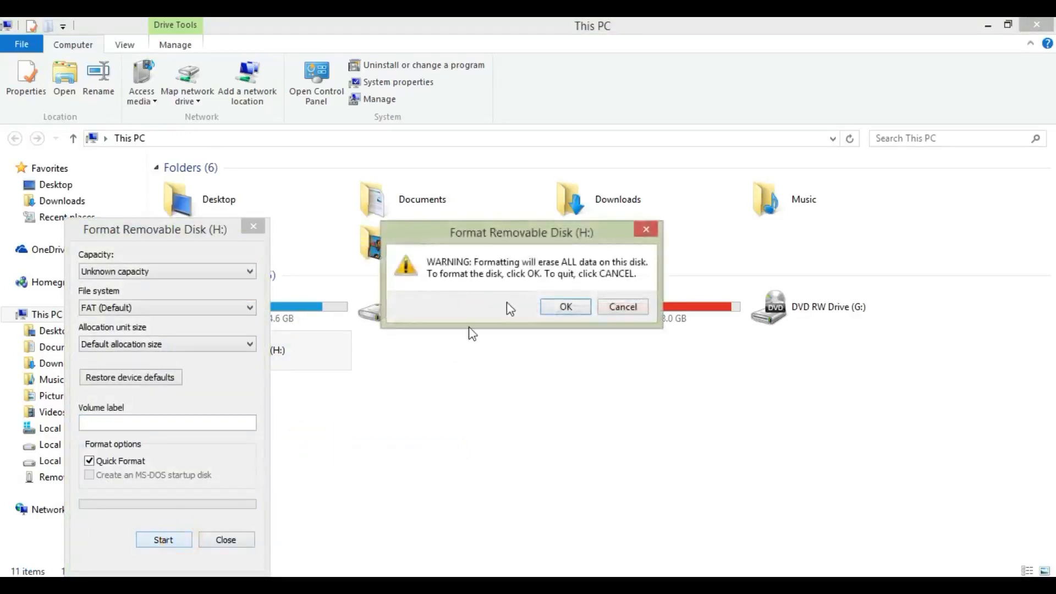
click(567, 309)
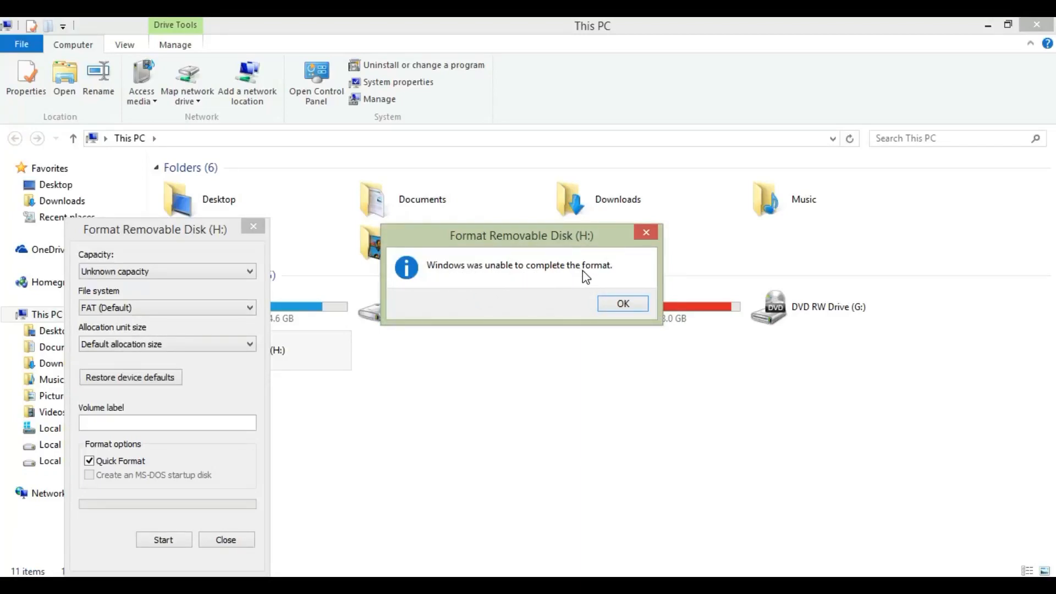
click(623, 306)
click(225, 542)
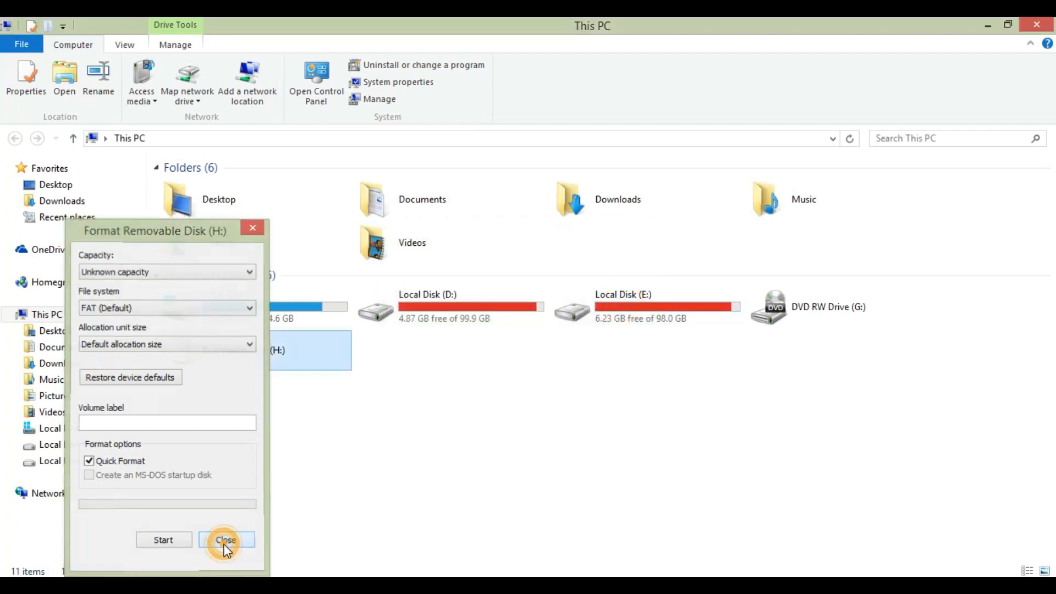
Try to open Removable Disk (H:), and retry its quick format with the default settings
double_click(261, 360)
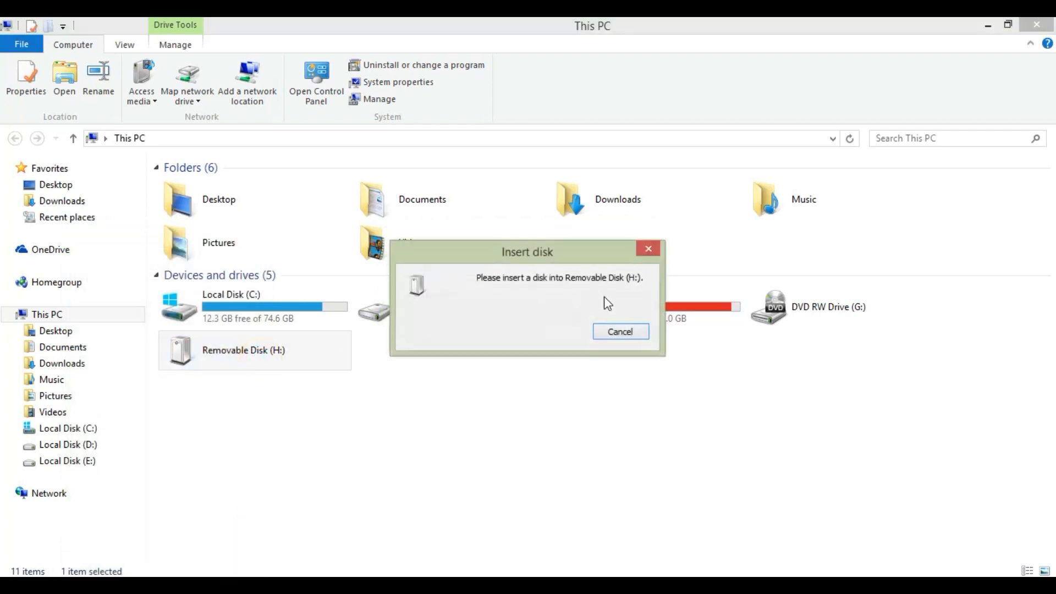
click(620, 332)
right_click(273, 339)
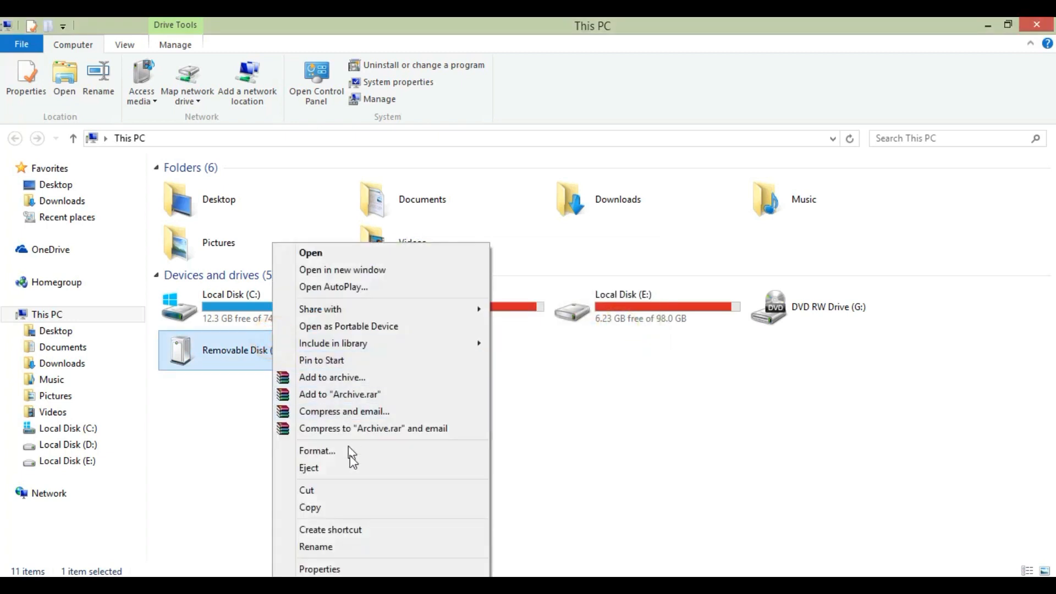
click(352, 452)
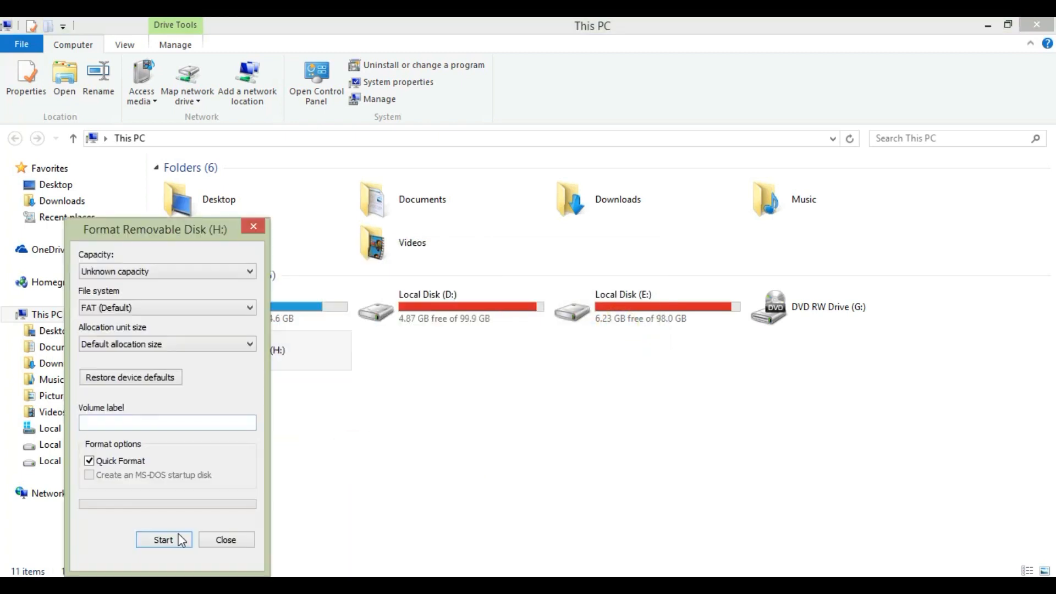
click(181, 540)
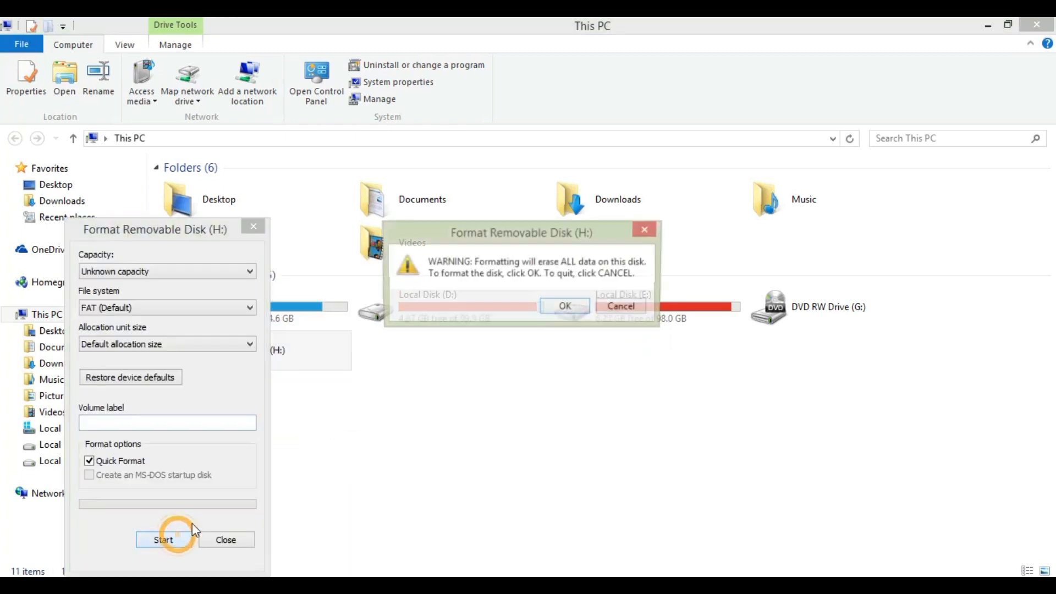
click(573, 304)
click(622, 304)
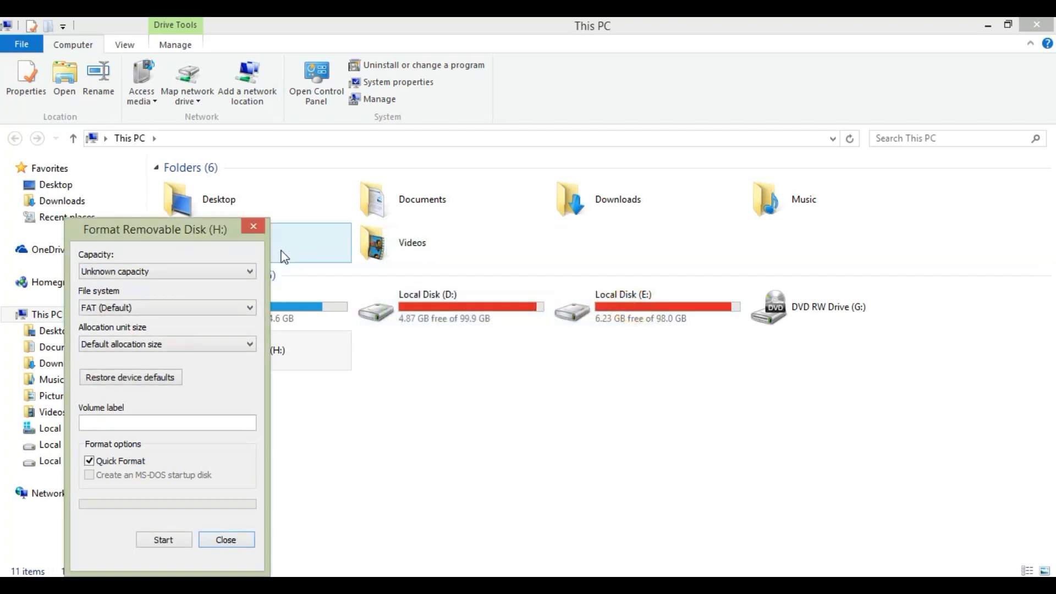
click(254, 227)
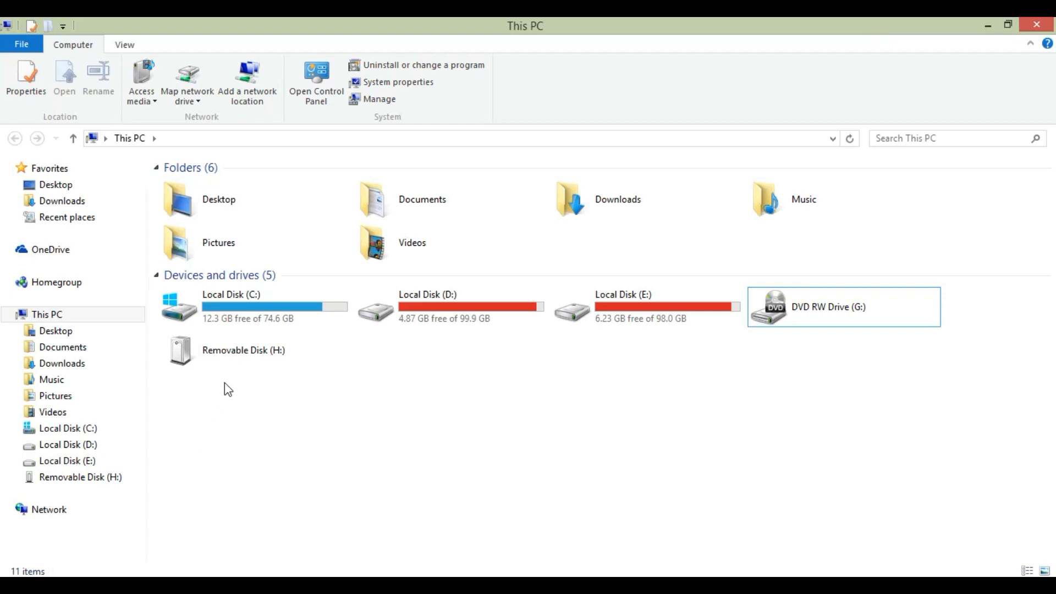
Minimize the This PC window and run Command Prompt as administrator, allowing it to make changes
click(237, 364)
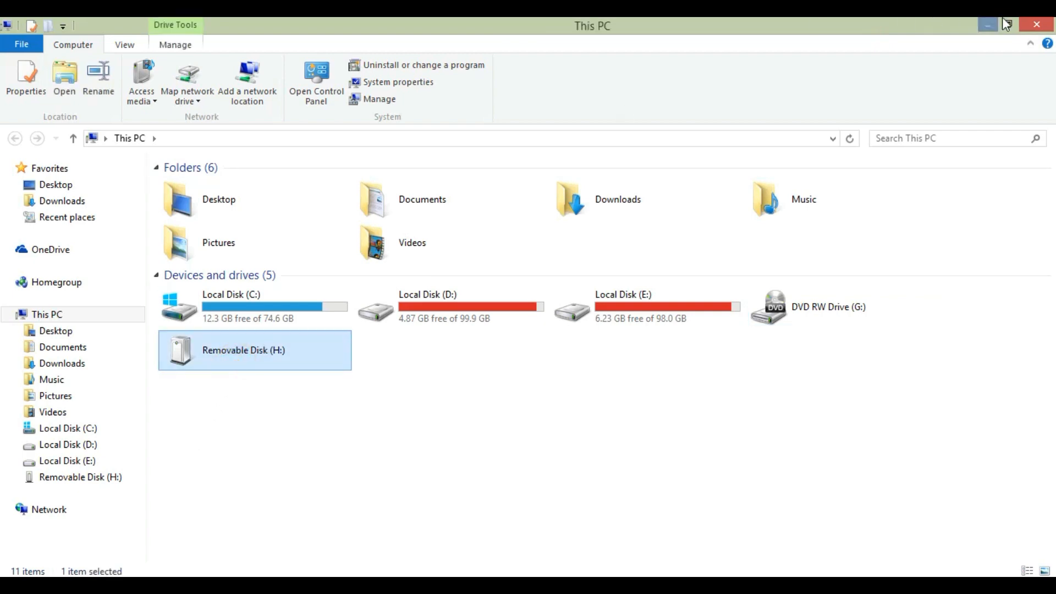
click(989, 26)
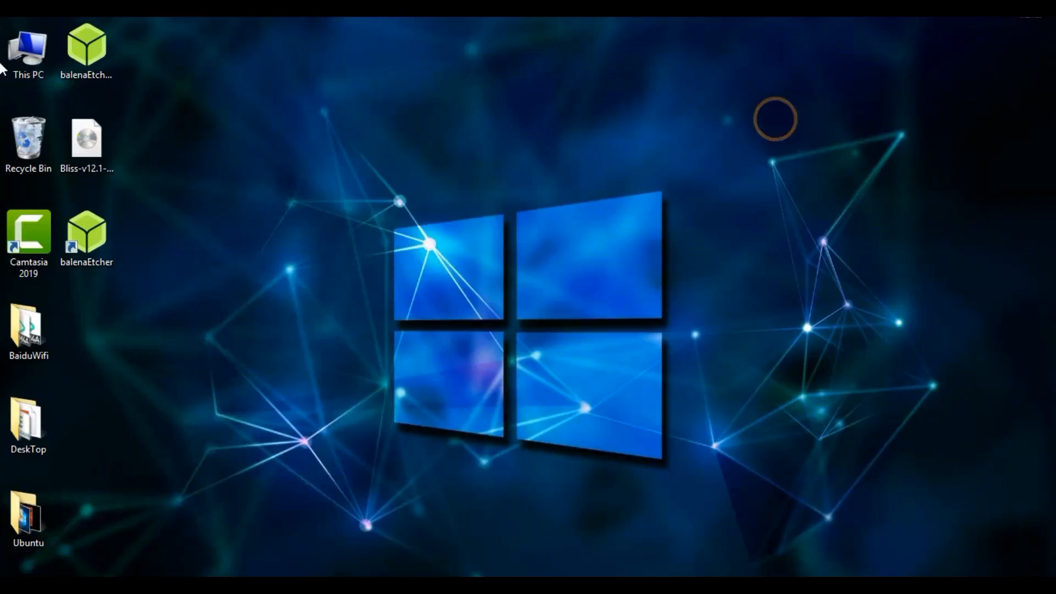
mouse_move(1047, 117)
click(1038, 146)
text(cmd)
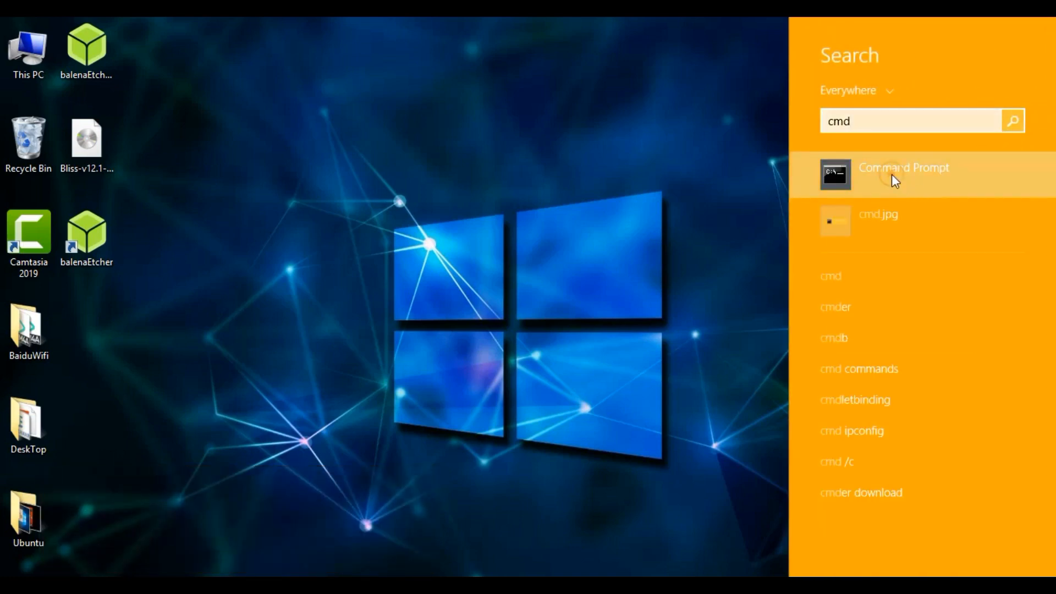
right_click(892, 174)
click(902, 296)
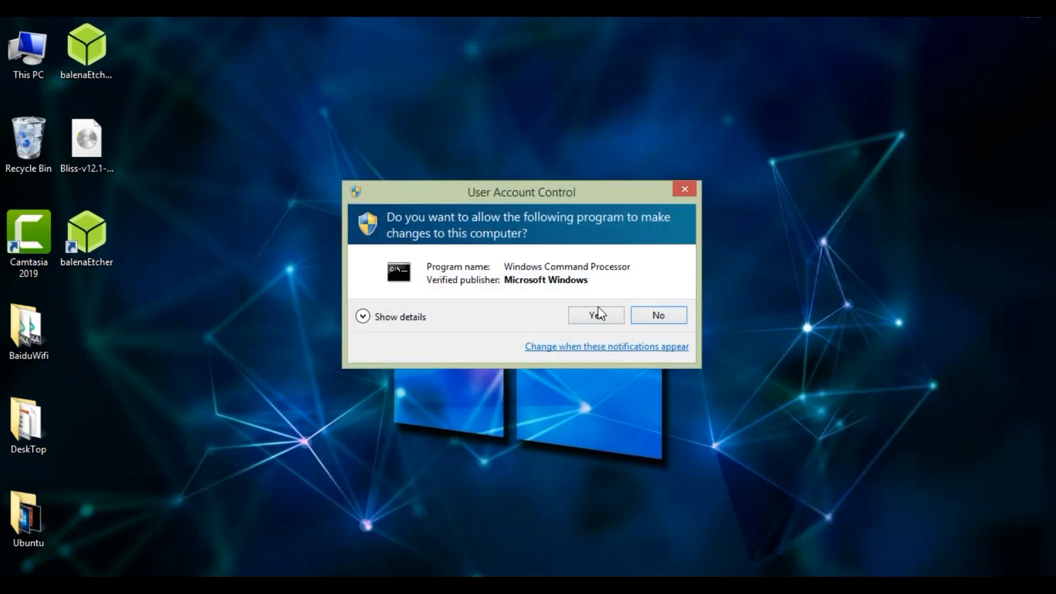
click(597, 311)
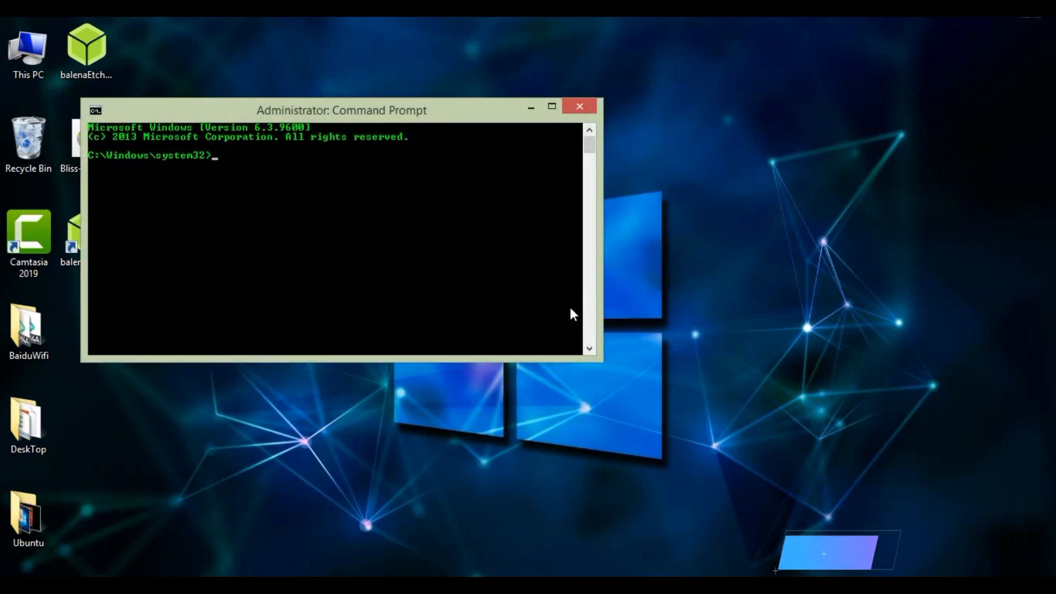
Start diskpart and run list disk to list the computer's disks
text(diskp)
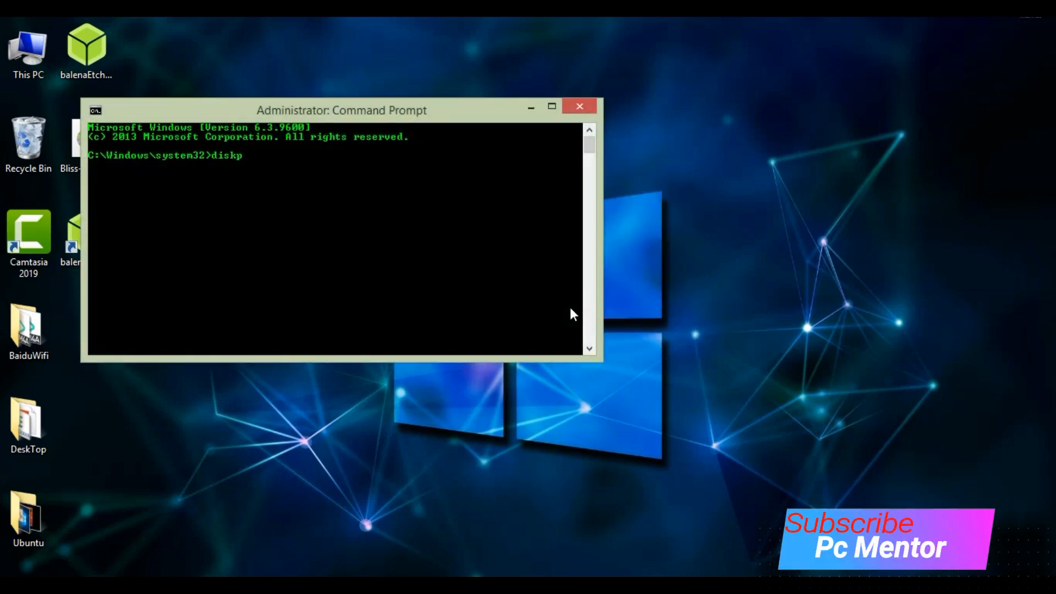
text(art)
key(Return)
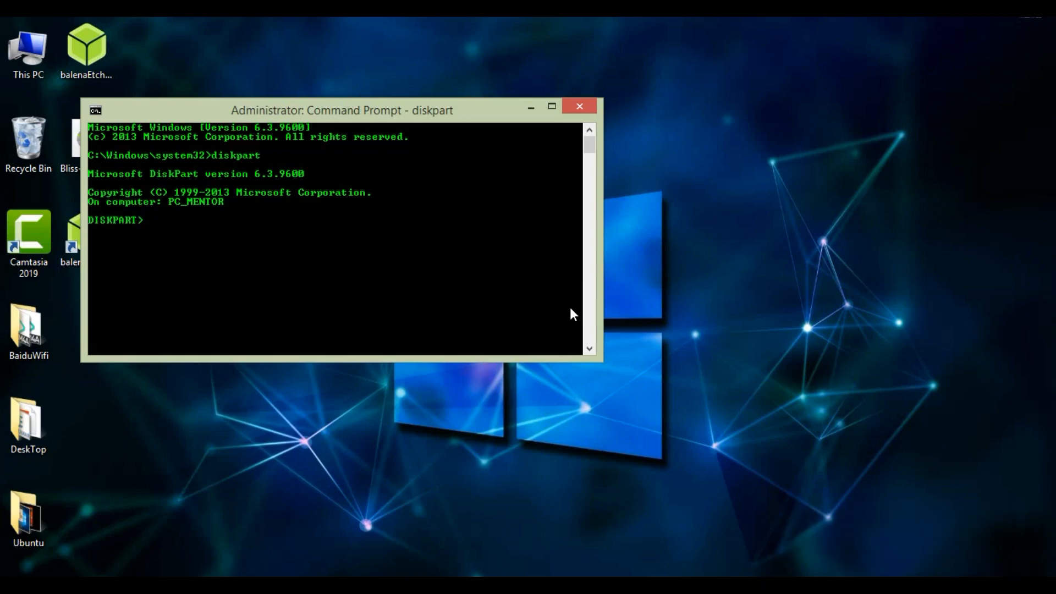
text(list disk)
key(Return)
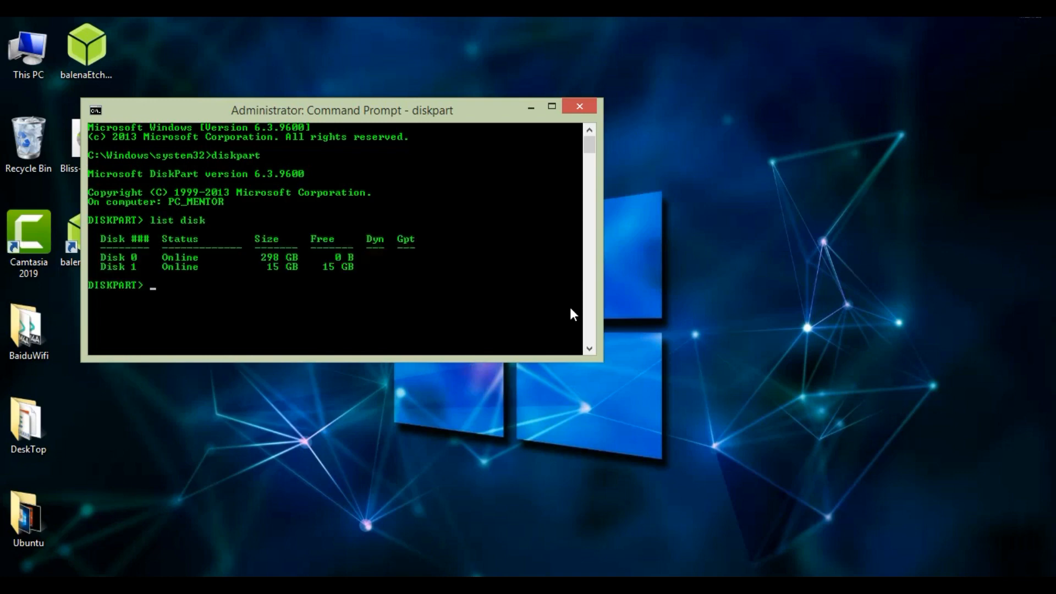
Check the removable drive in This PC and run select disk 1 in diskpart
text(select disk)
double_click(13, 73)
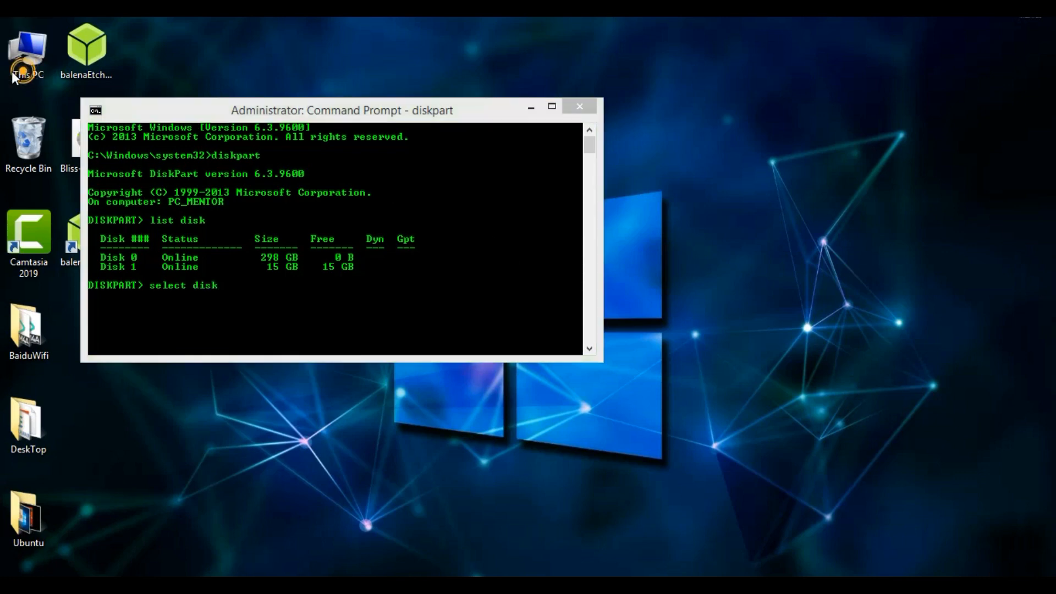
drag(994, 260, 994, 379)
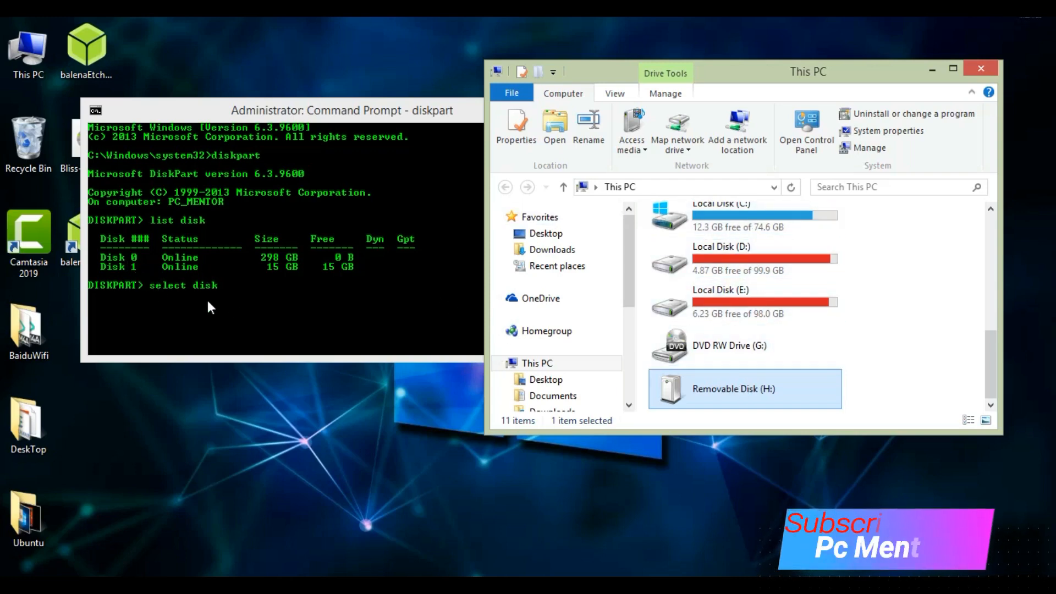
click(260, 286)
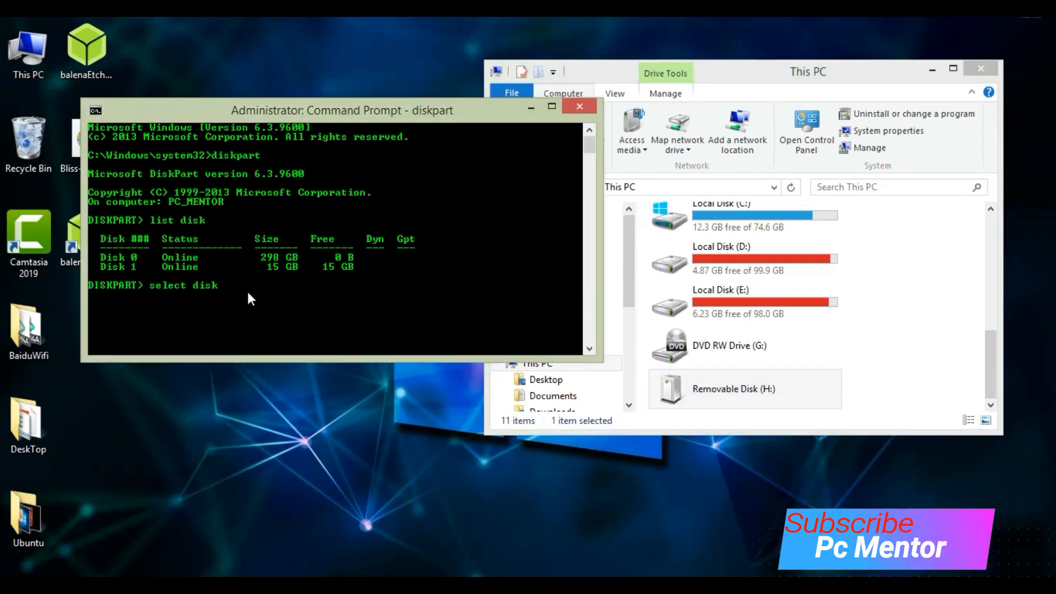
text(select disk 1)
key(Return)
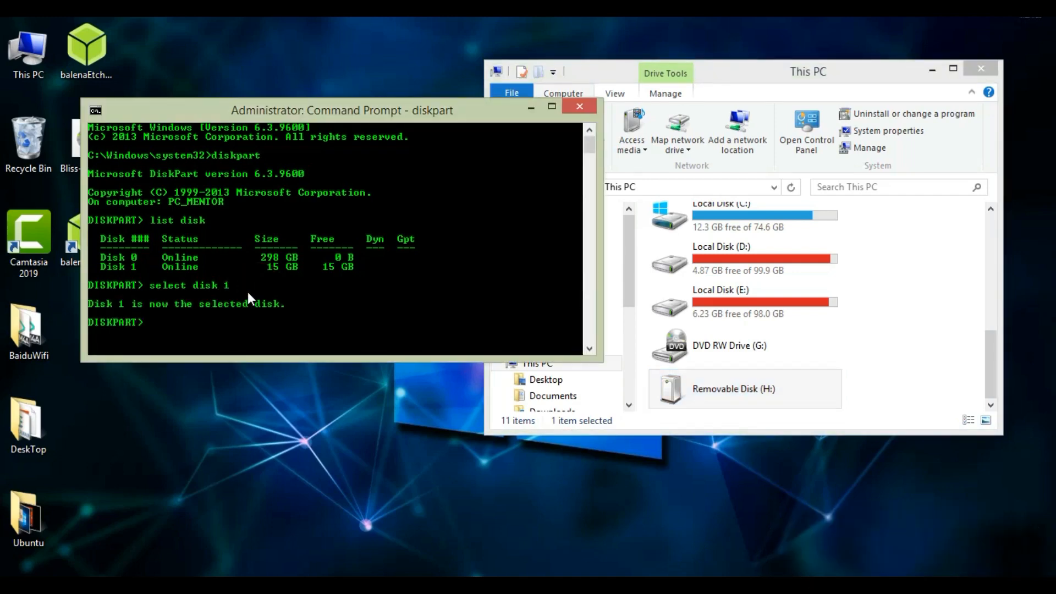
Wipe the selected disk with the clean command and select Removable Disk (H:) in This PC
text(clean)
key(Return)
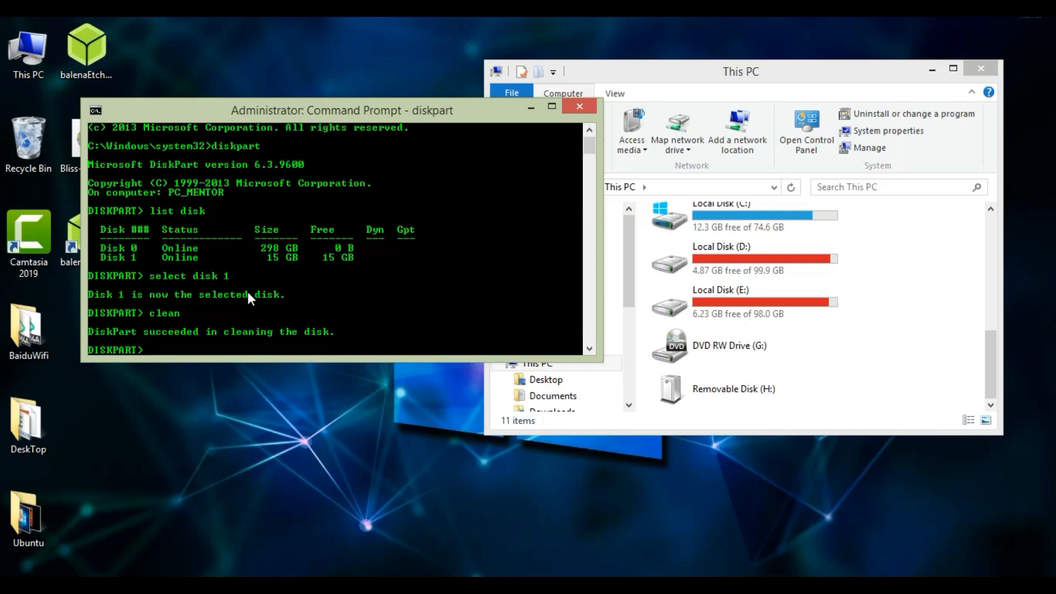
click(993, 368)
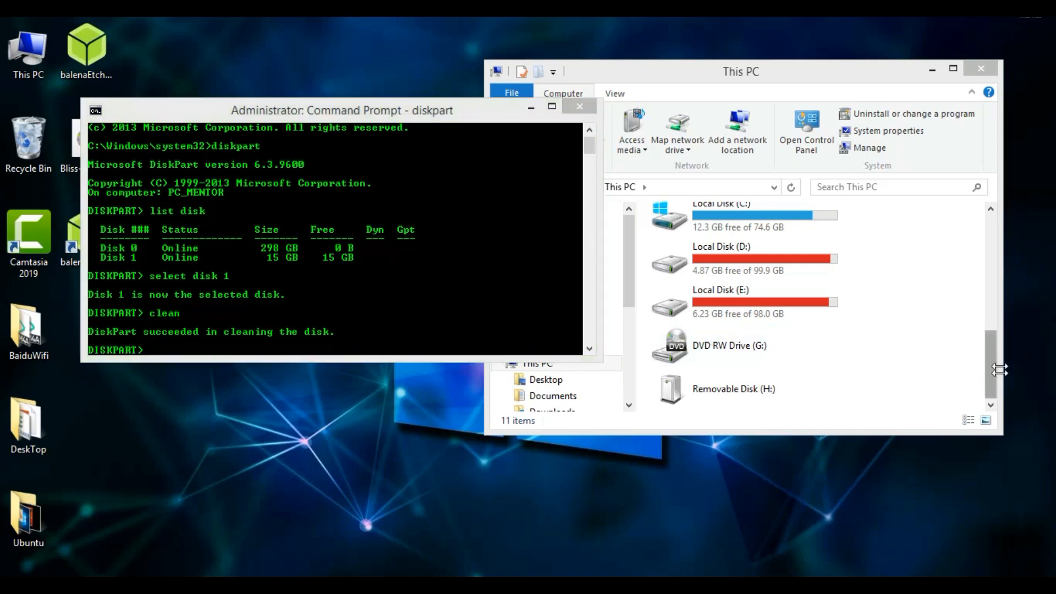
click(760, 391)
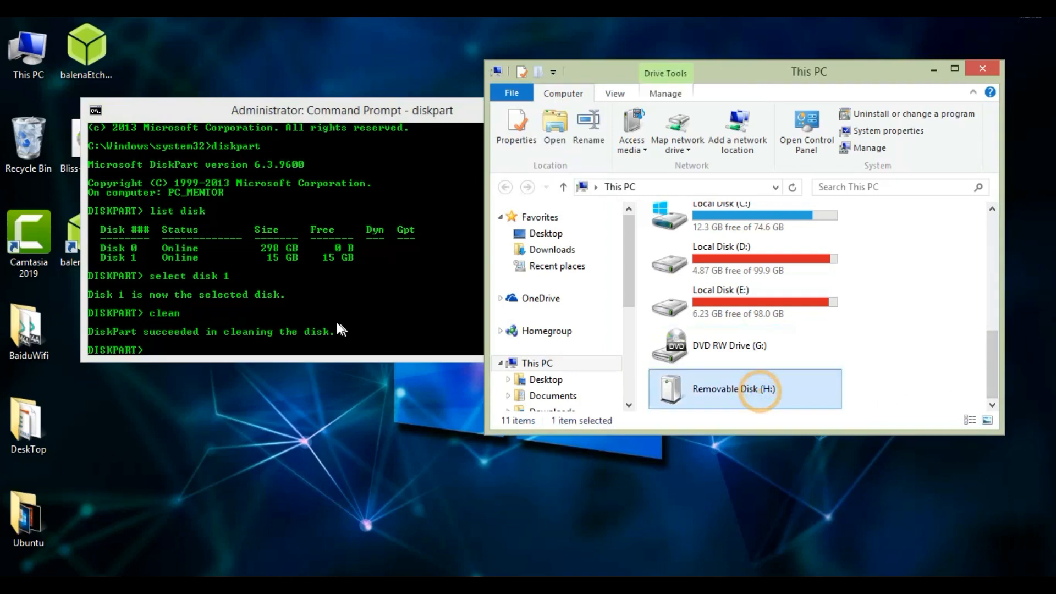
Run create partition primary in diskpart to create a primary partition on the cleaned disk
click(325, 338)
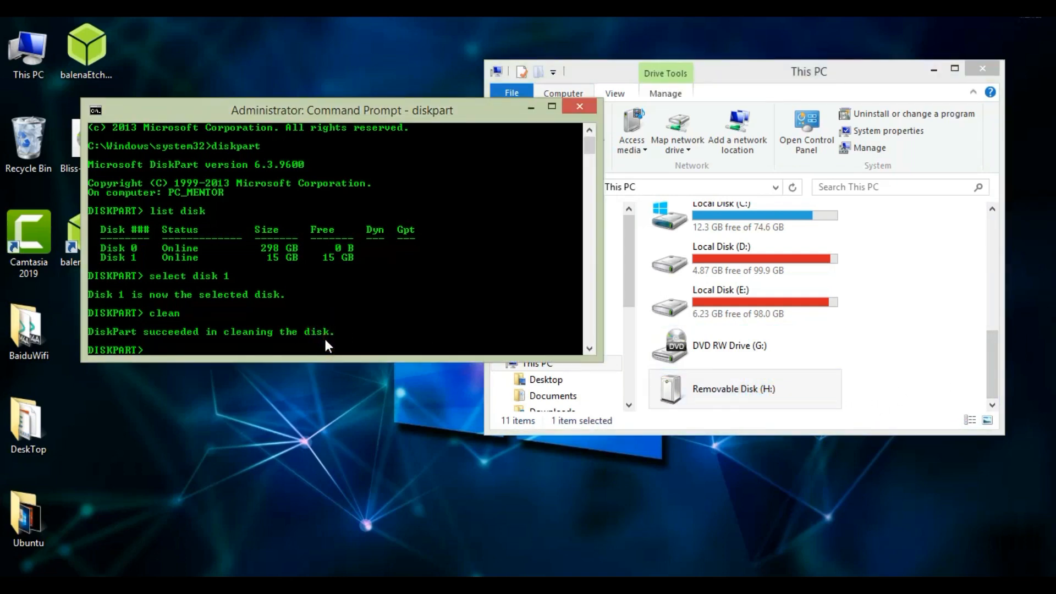
text(create partition)
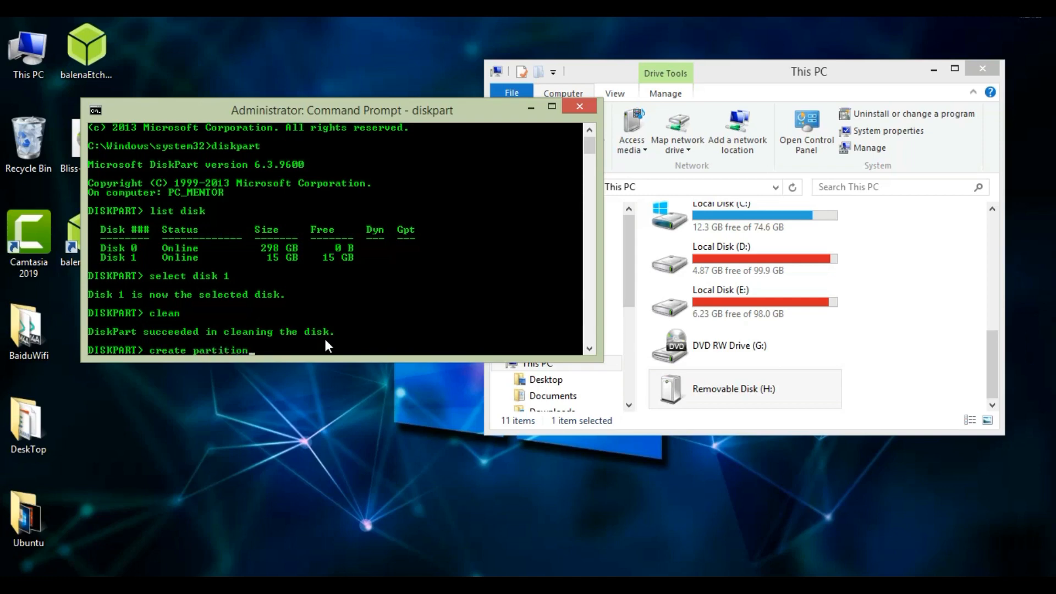
text( primary)
key(Return)
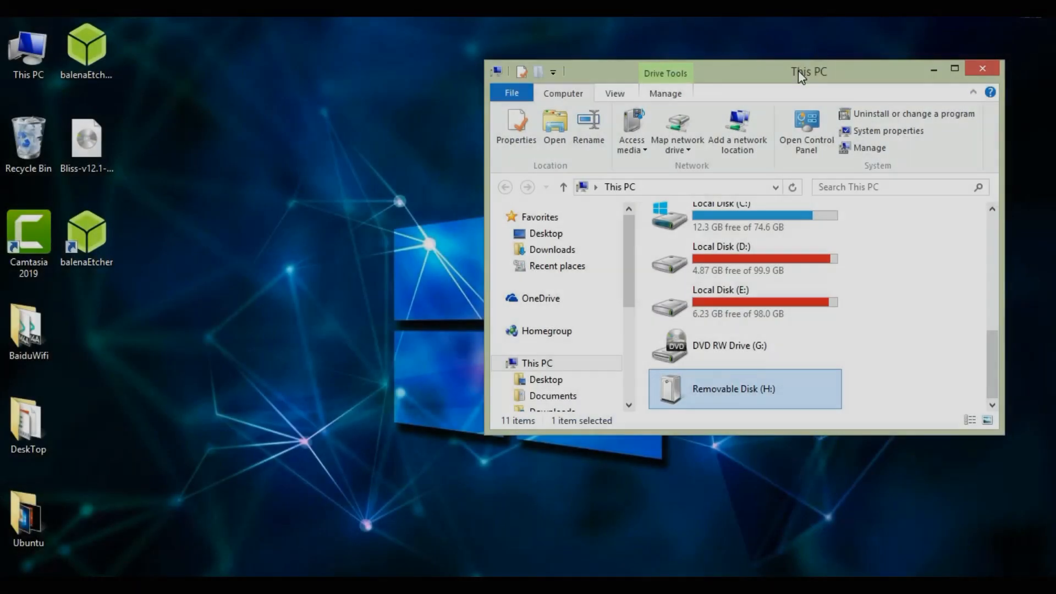
Quick-format Removable Disk (H:) as FAT32 with an 8192-byte allocation unit size and close the format dialog
double_click(797, 70)
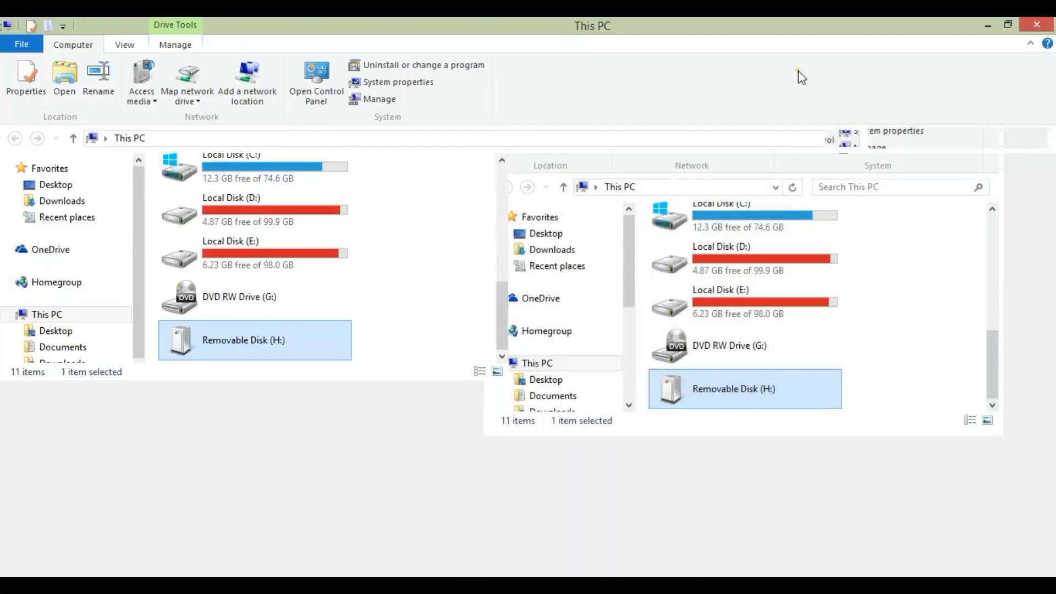
right_click(266, 352)
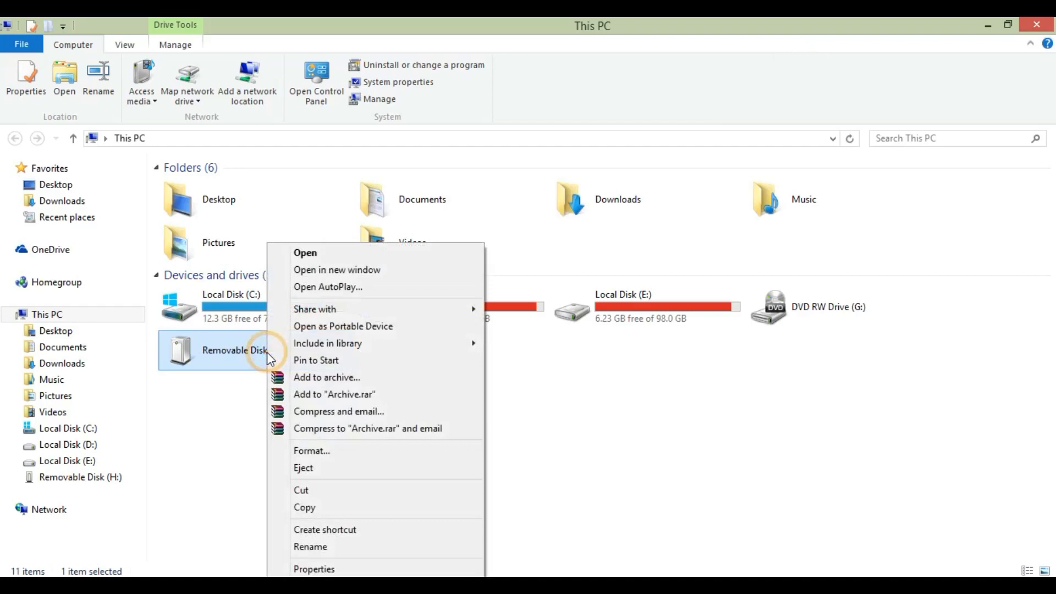
click(335, 452)
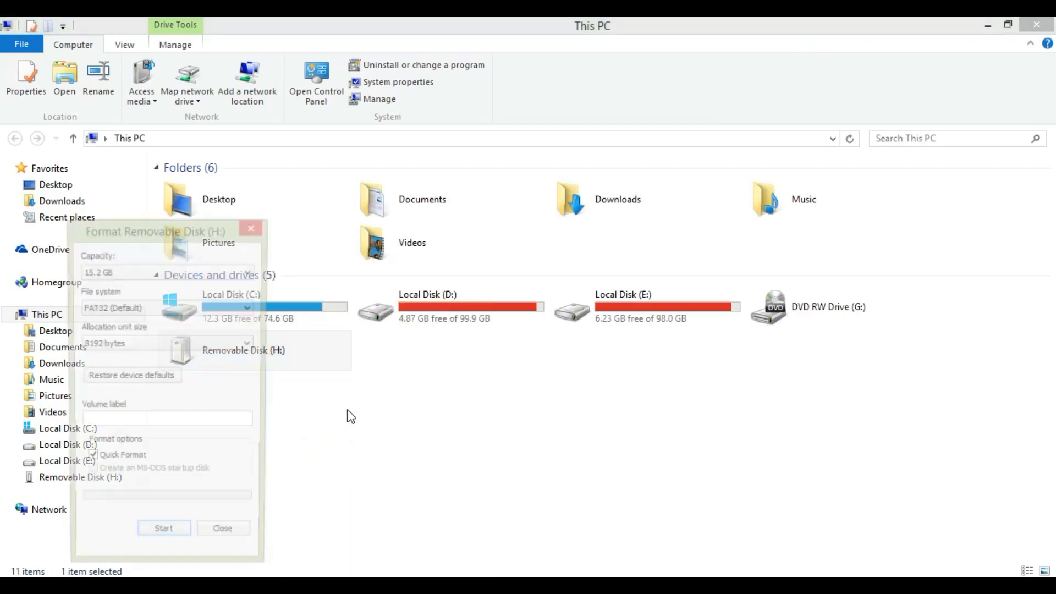
click(175, 548)
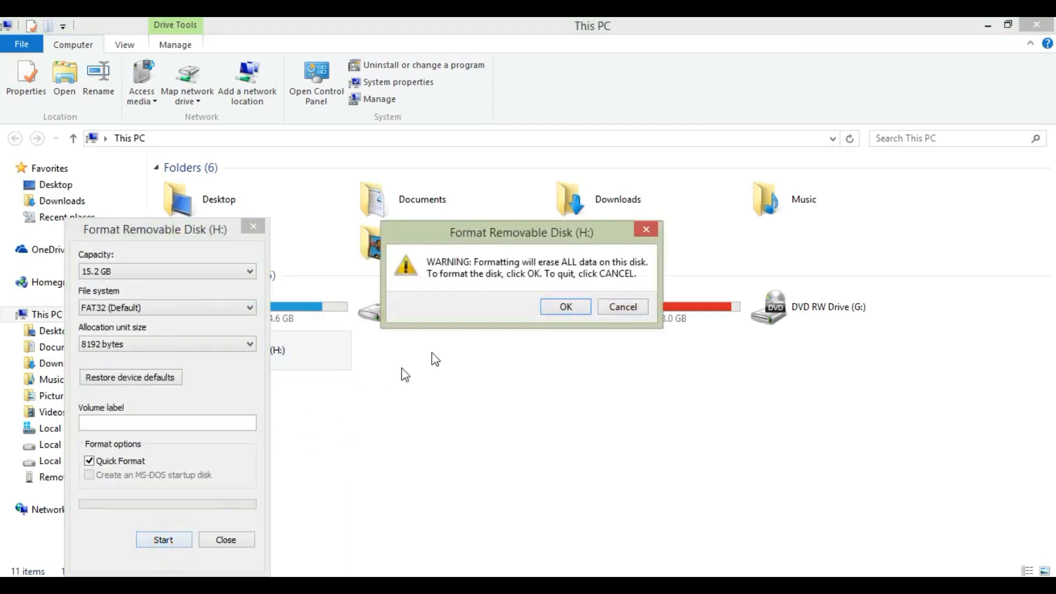
click(579, 304)
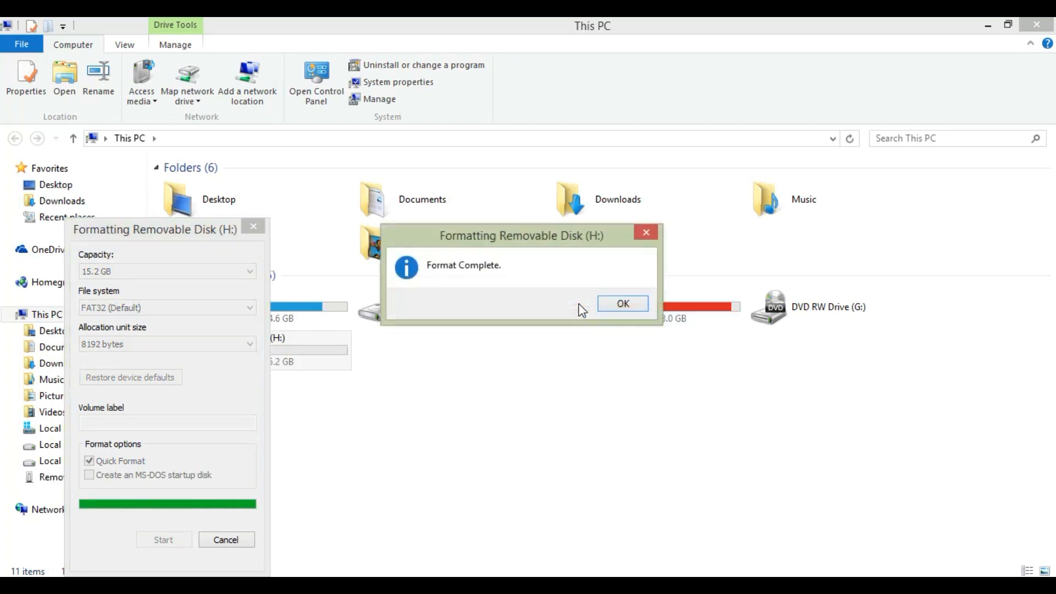
click(624, 304)
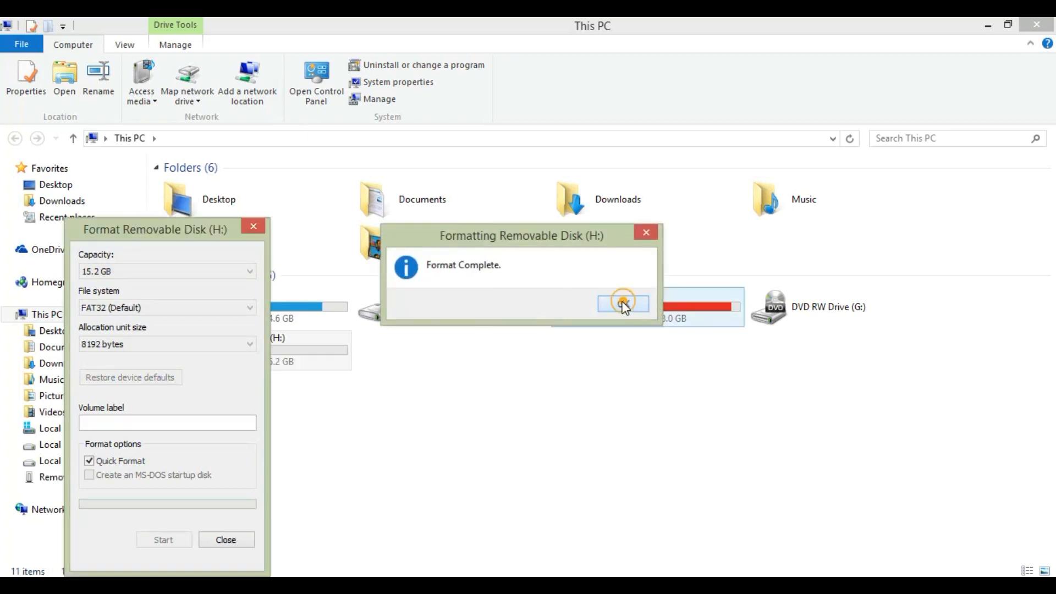
click(225, 539)
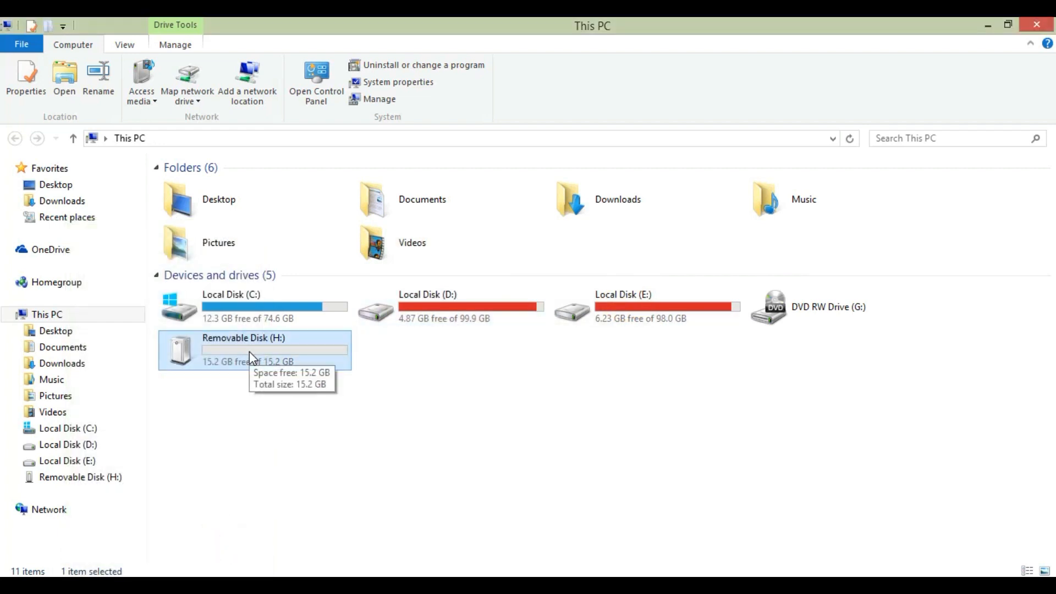
Open Removable Disk (H:) to check its contents, return to This PC and close the window
double_click(249, 352)
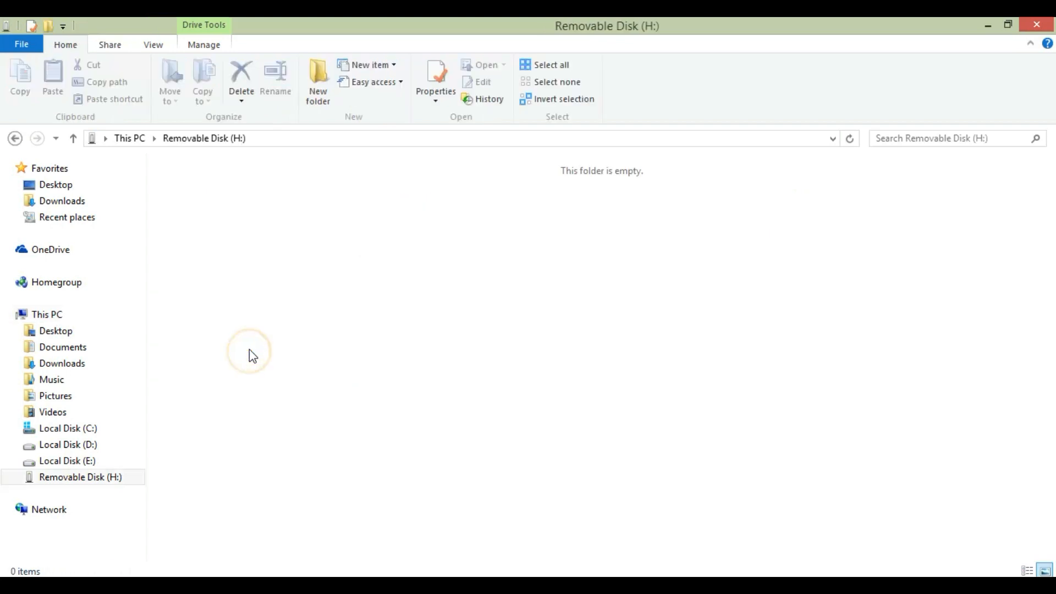
click(73, 138)
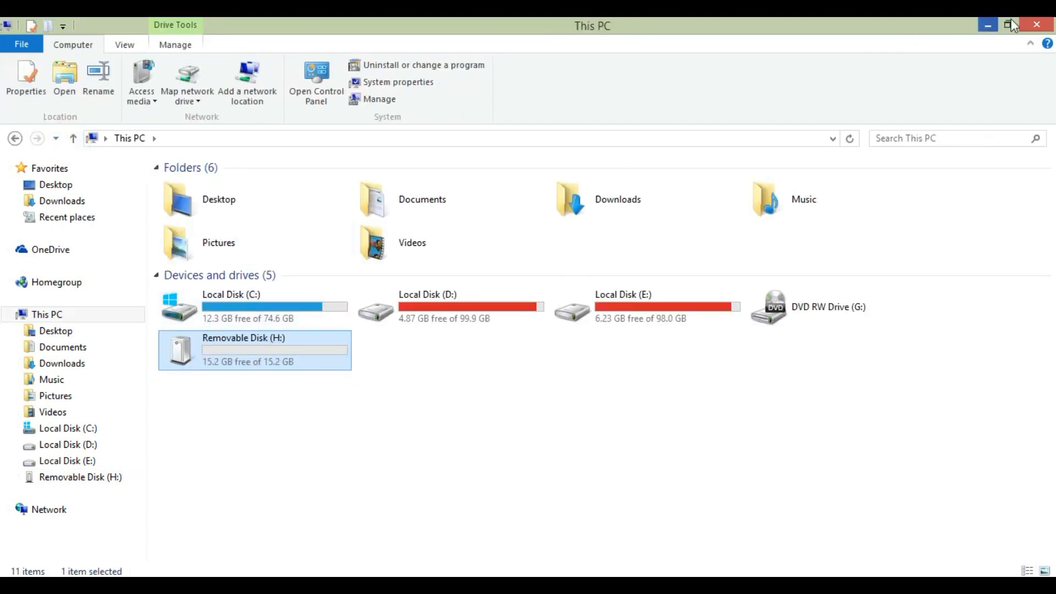
click(1041, 25)
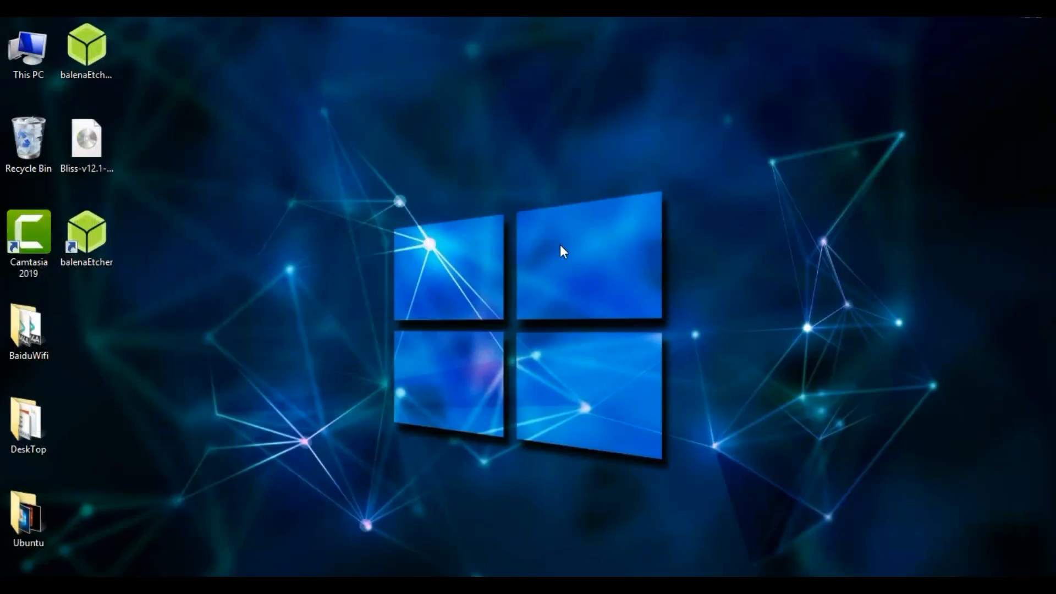